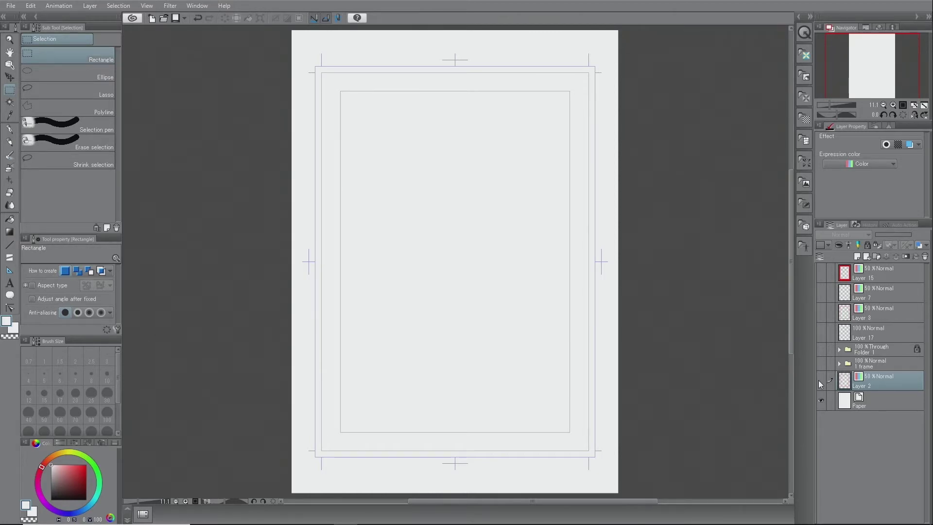
Examine the manga page guides by revealing the default border, comic artwork, finish-size frame and crop mark layers in turn.
click(819, 381)
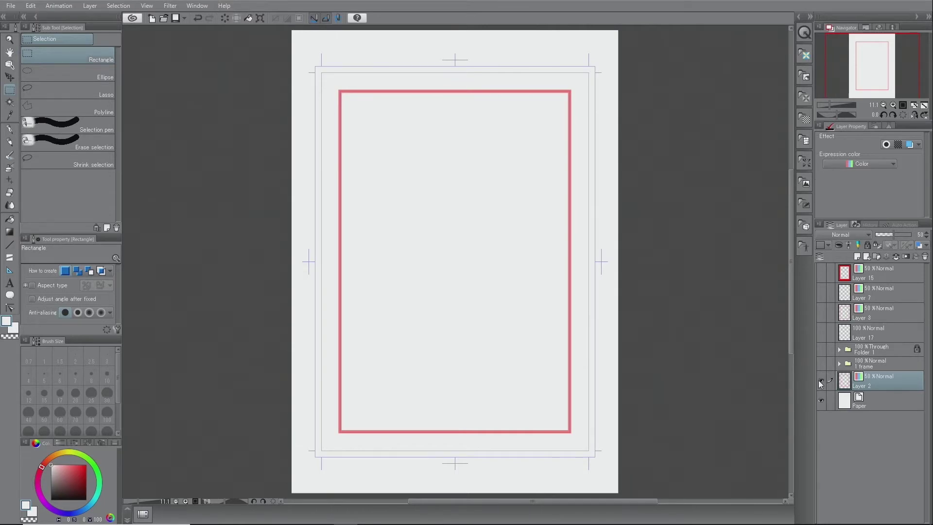
click(820, 365)
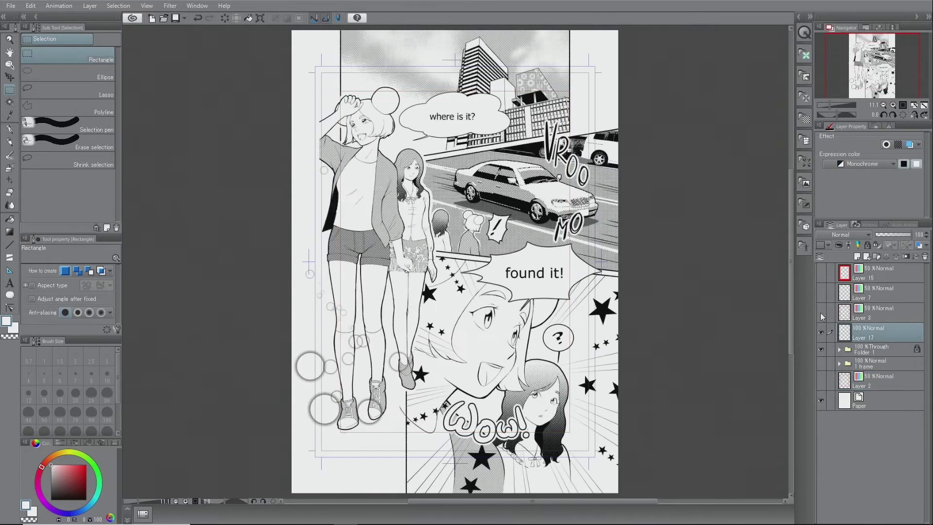
click(821, 312)
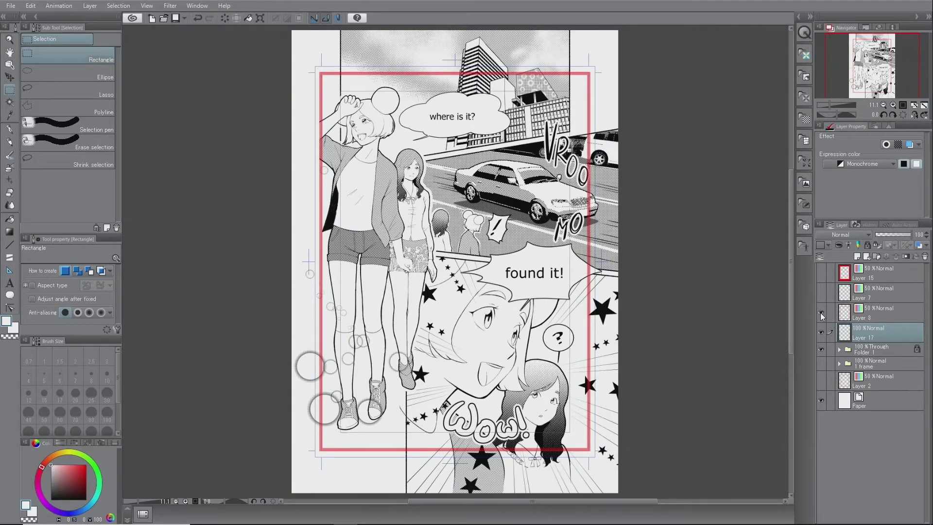
click(820, 293)
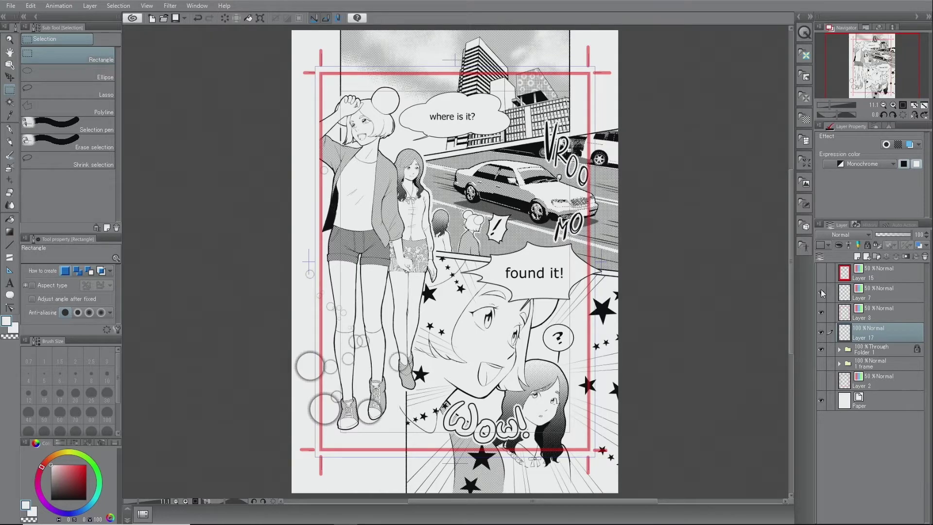
drag(821, 291, 821, 315)
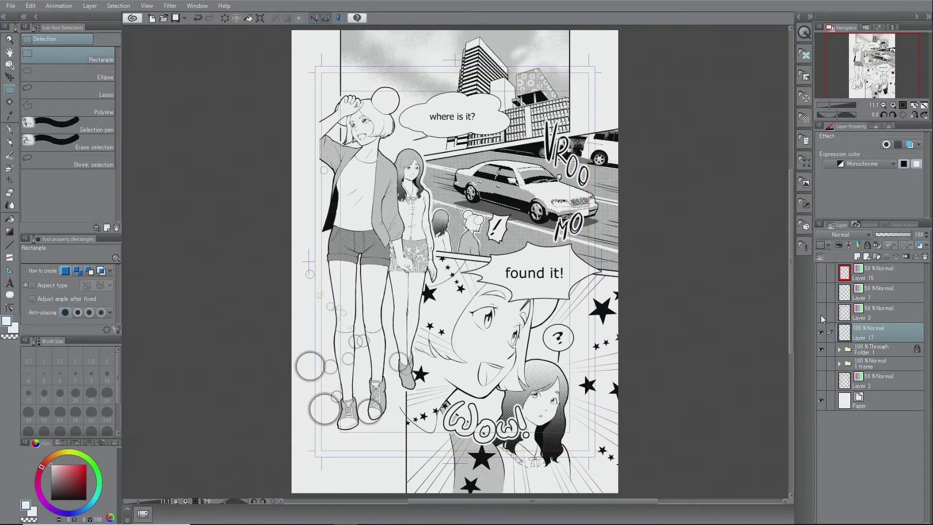
Examine how the artwork at the raised elbow extends into the bleed by toggling the red margin overlay and Layer 17.
click(821, 275)
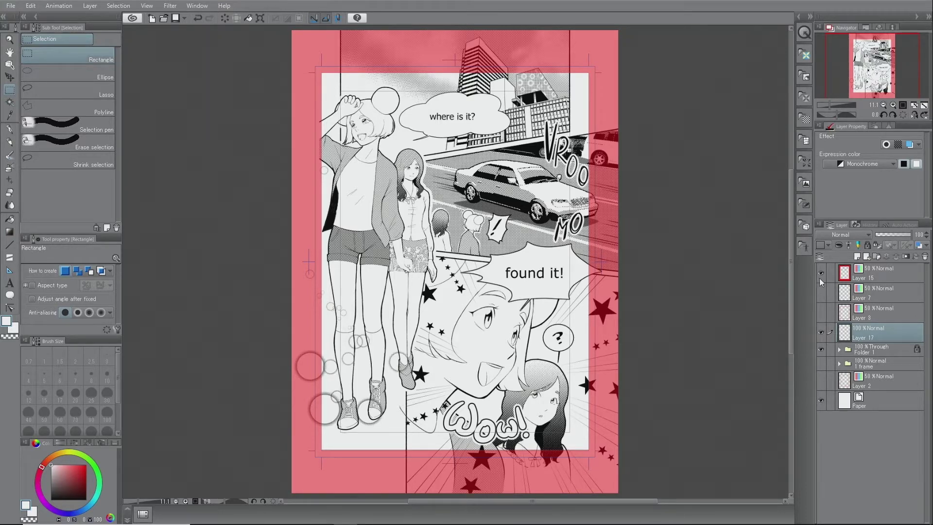
drag(325, 106, 366, 217)
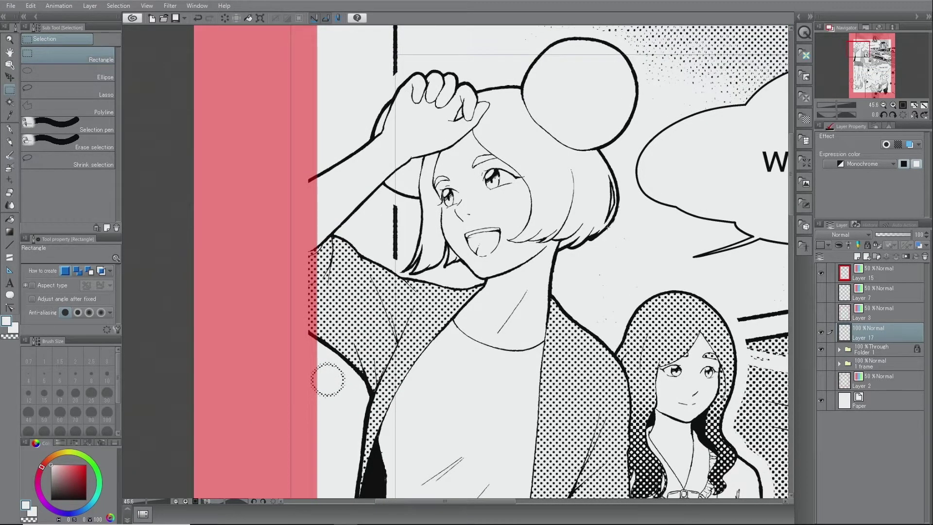
click(823, 271)
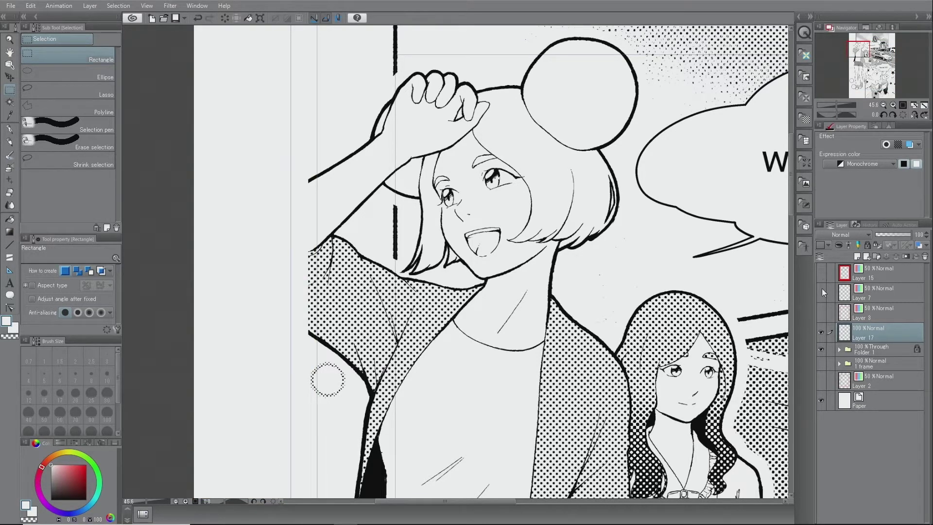
click(821, 337)
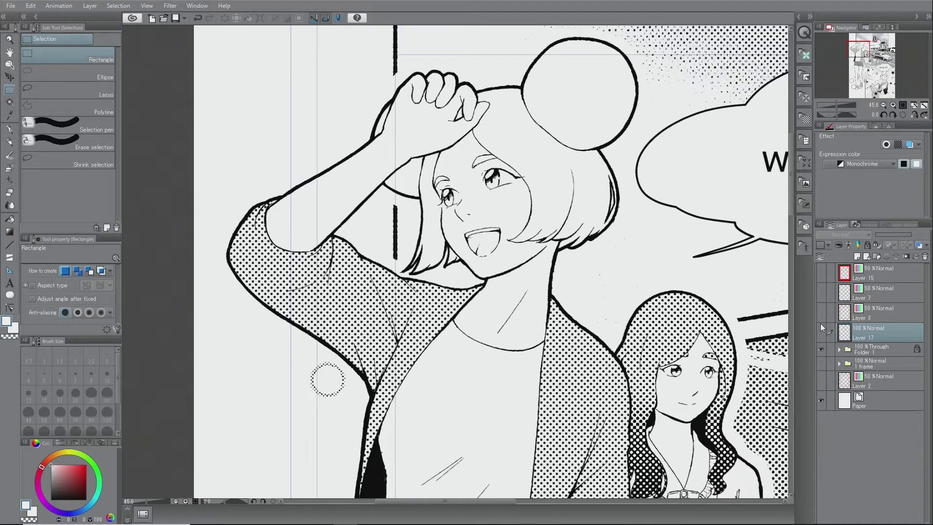
click(823, 273)
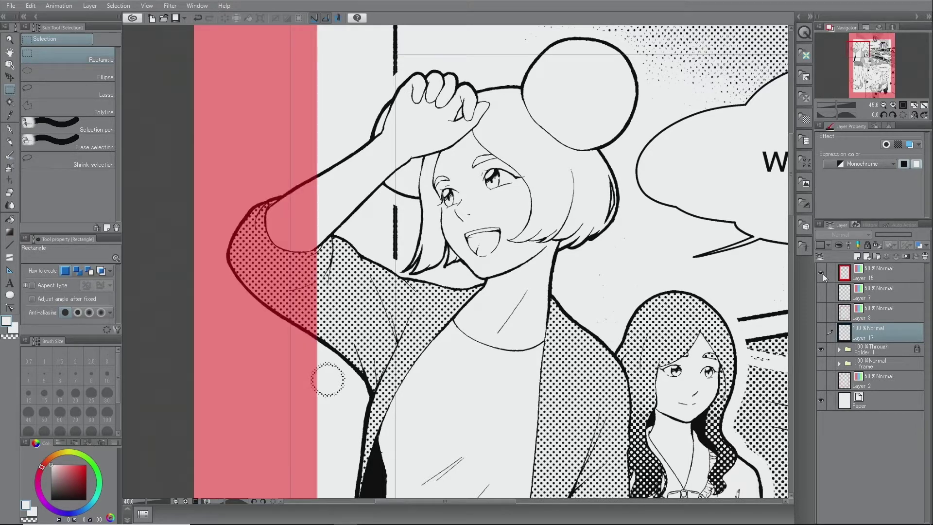
click(925, 106)
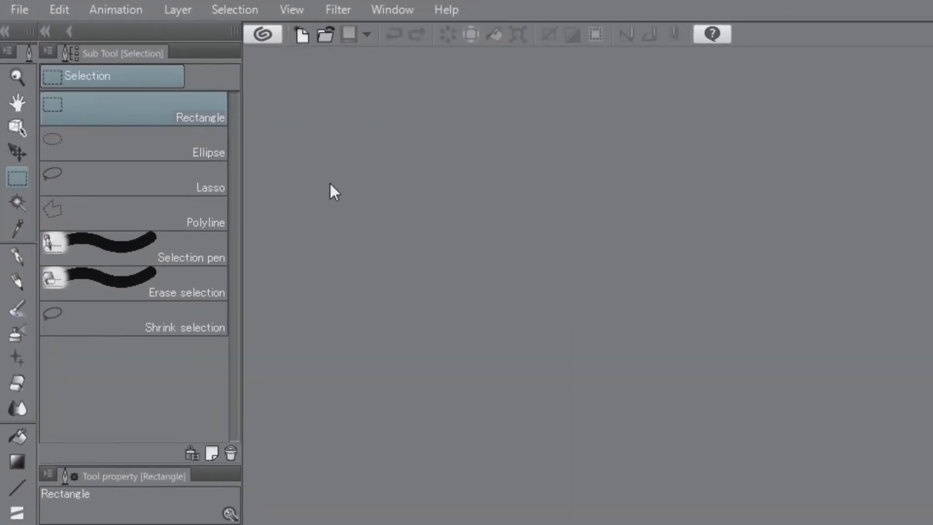
Start a new canvas and set its unit to mm.
click(25, 15)
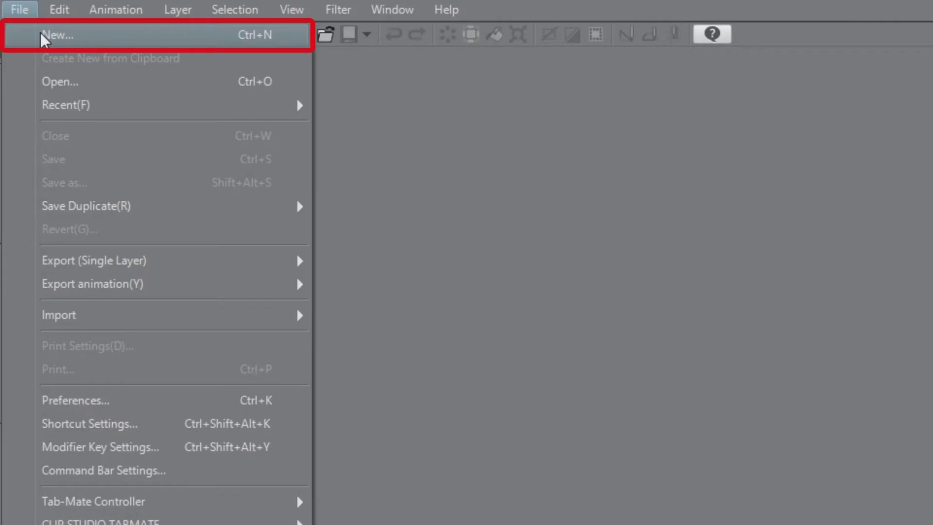
click(40, 33)
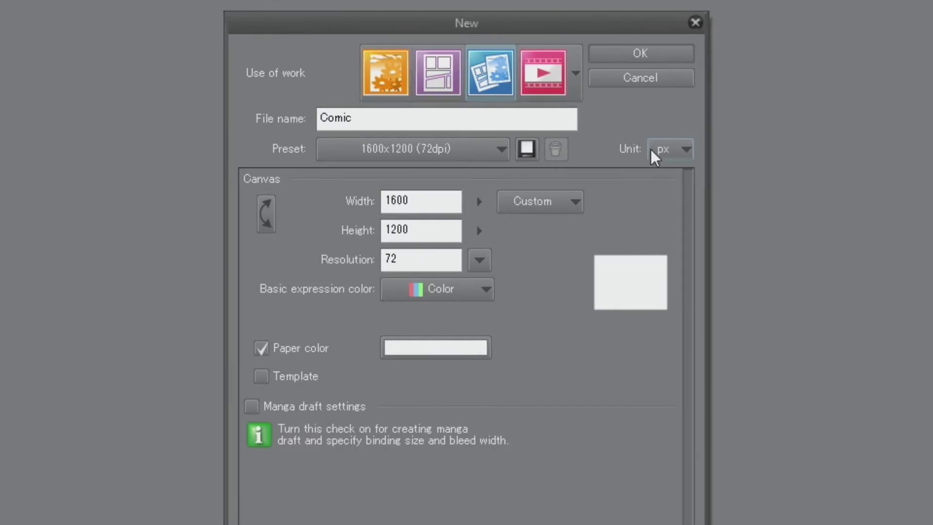
click(666, 155)
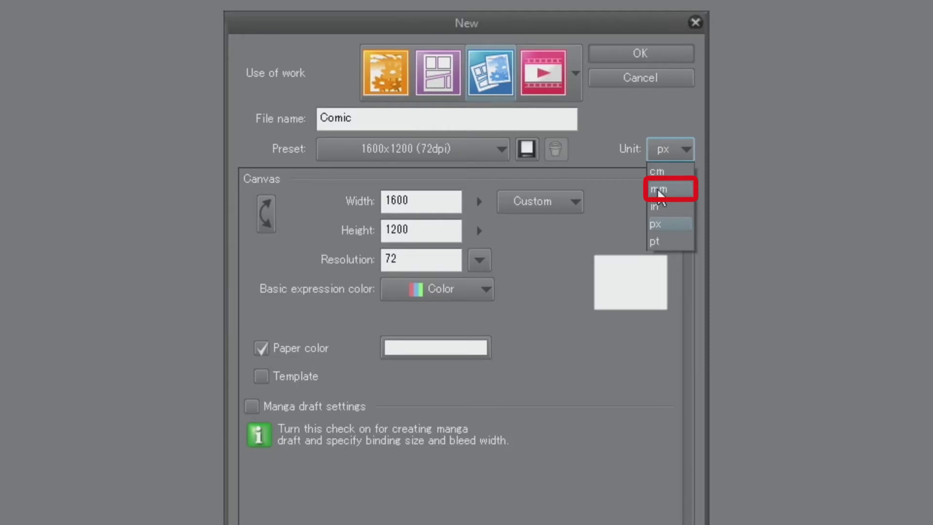
click(660, 191)
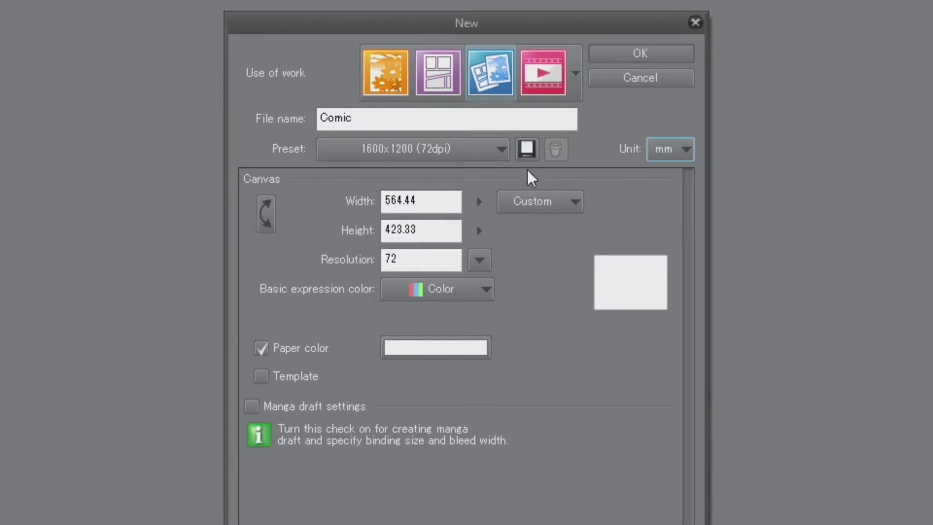
Apply the A5 Monochrome (600dpi) preset, keep Monochrome as the basic expression color, and create the canvas.
click(501, 151)
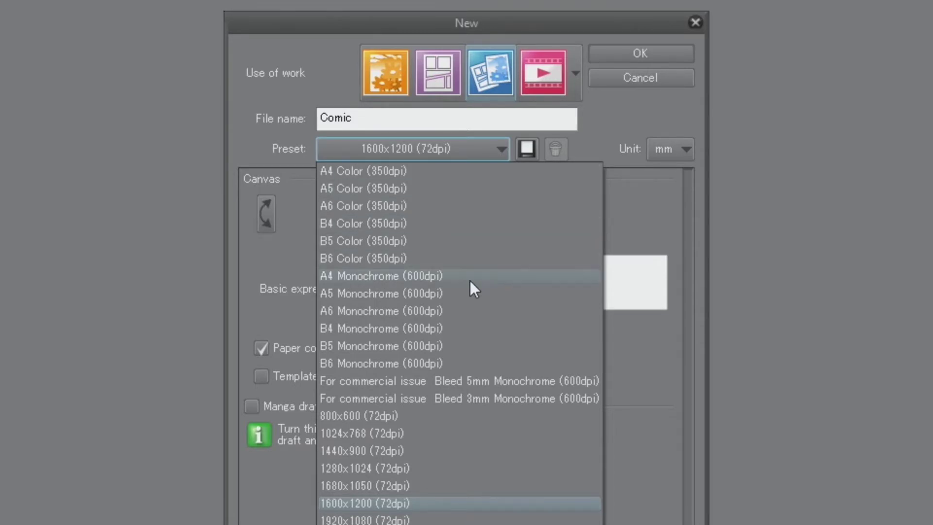
click(465, 299)
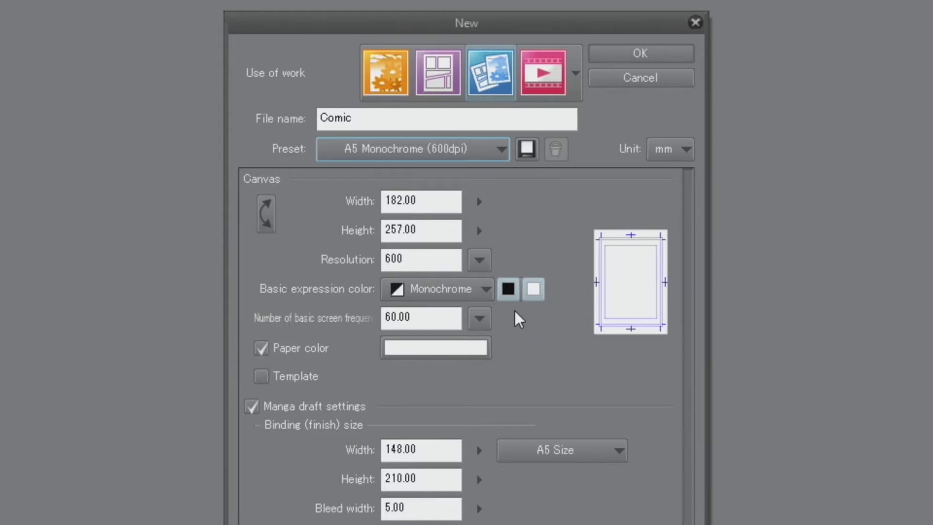
click(486, 290)
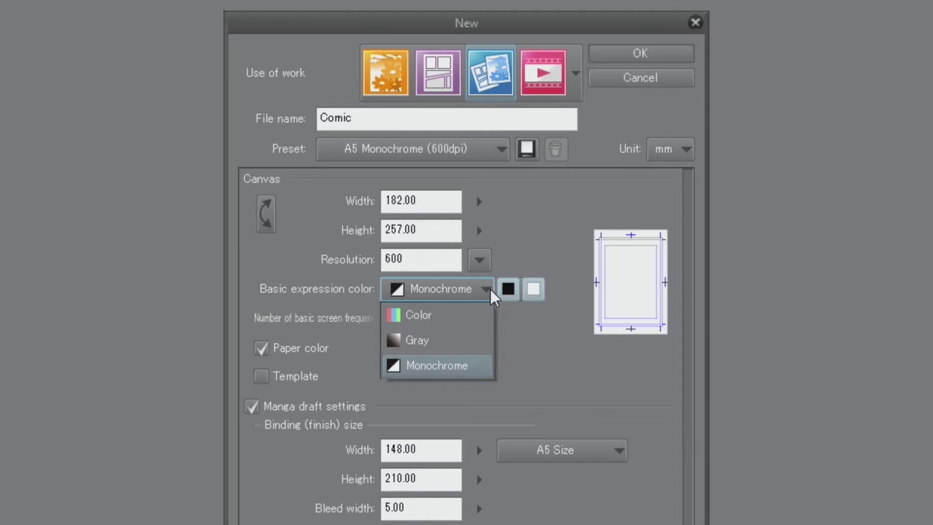
click(525, 317)
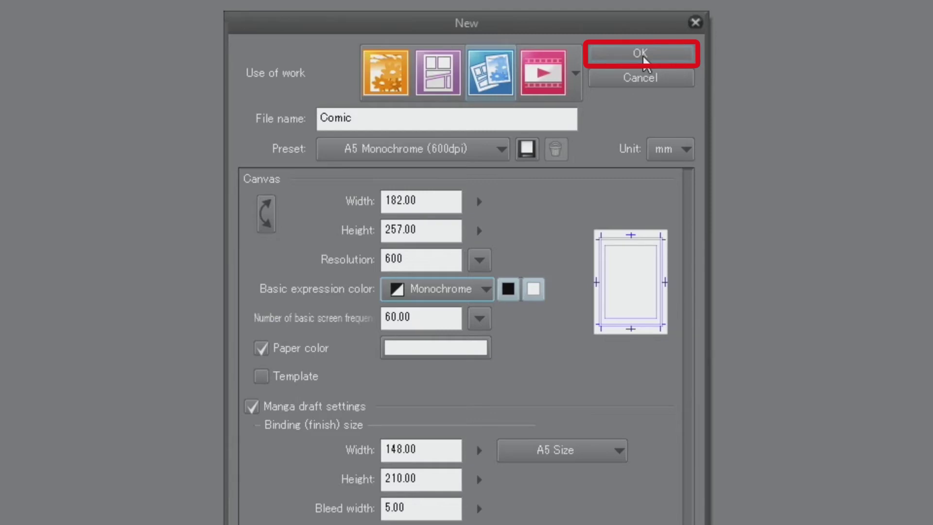
click(641, 54)
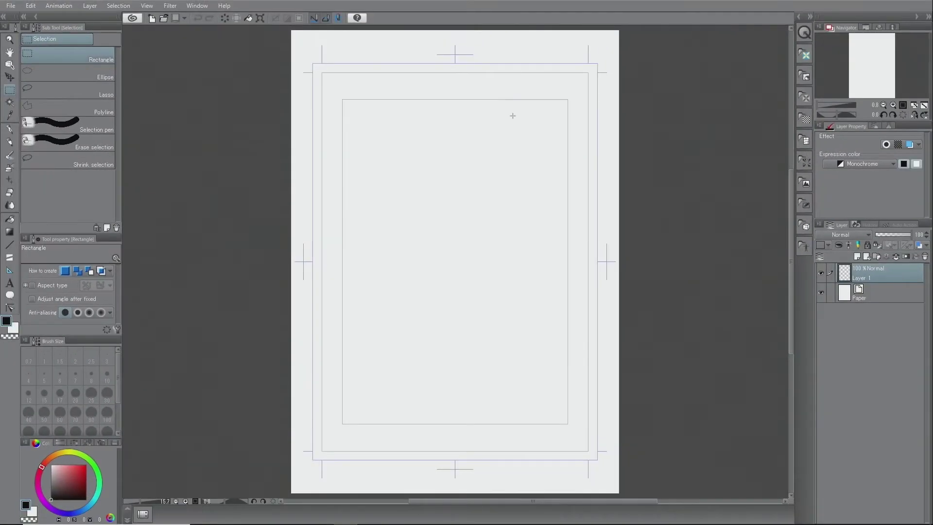
Review the canvas size and manga draft settings in Canvas Properties and close them without changes.
key(o)
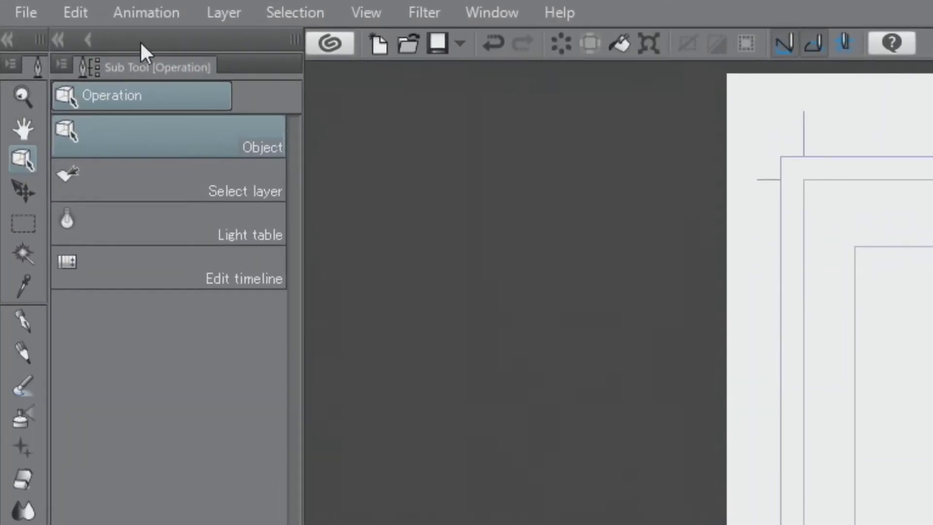
click(79, 14)
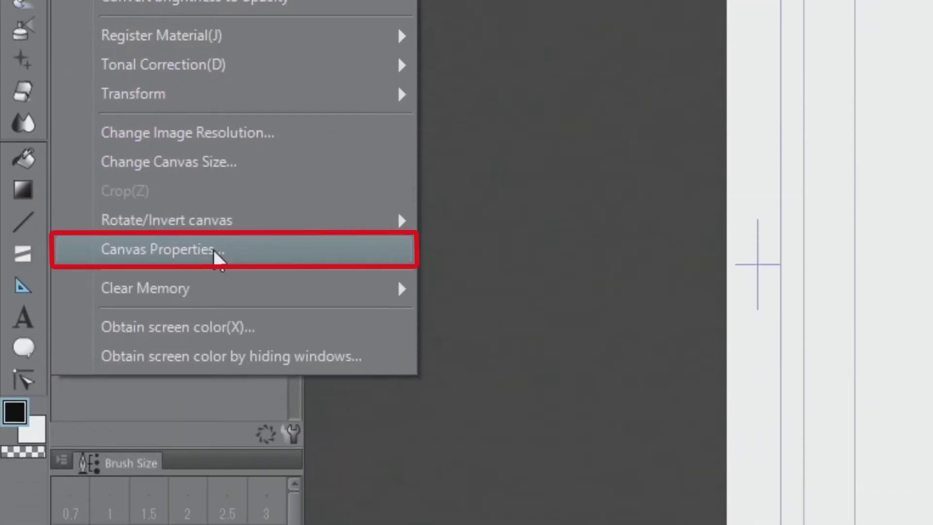
click(214, 249)
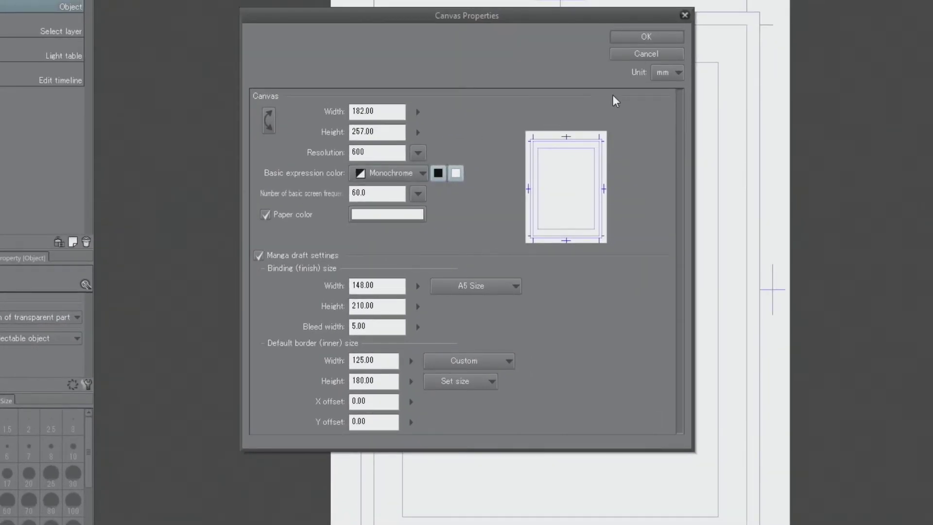
click(677, 55)
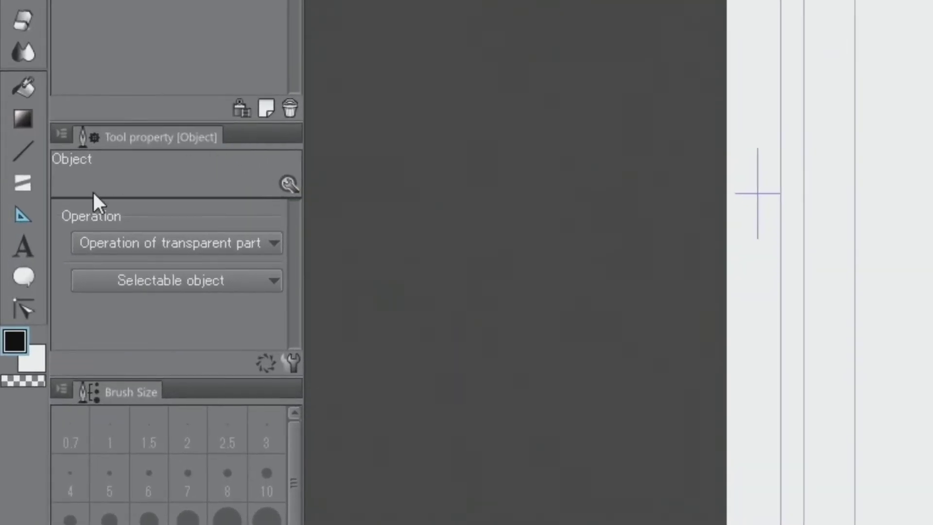
Add the page number text "1" just below the lower-right corner of the default border and select Layer 1.
click(8, 246)
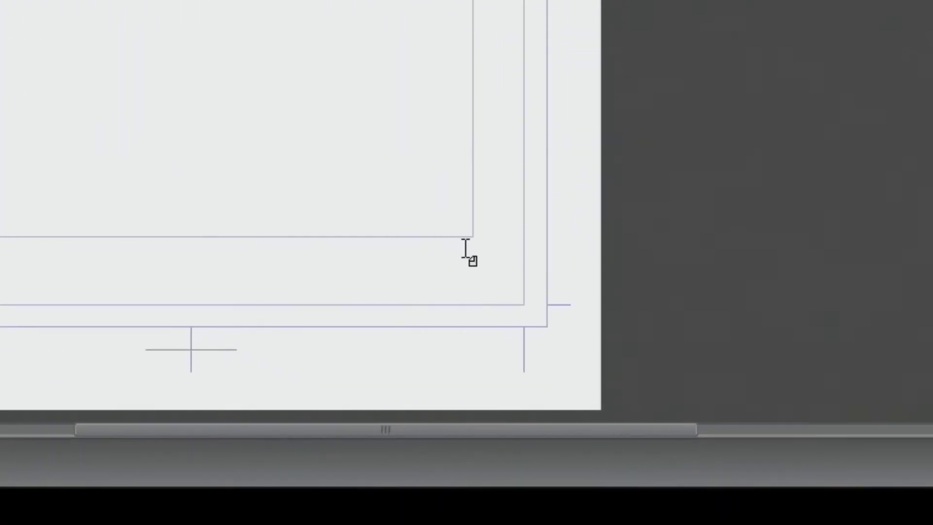
click(465, 249)
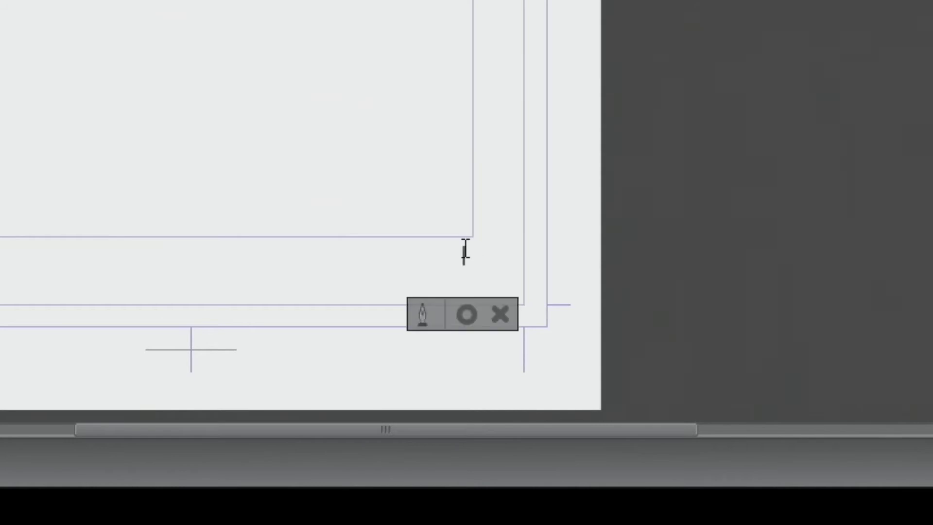
click(469, 315)
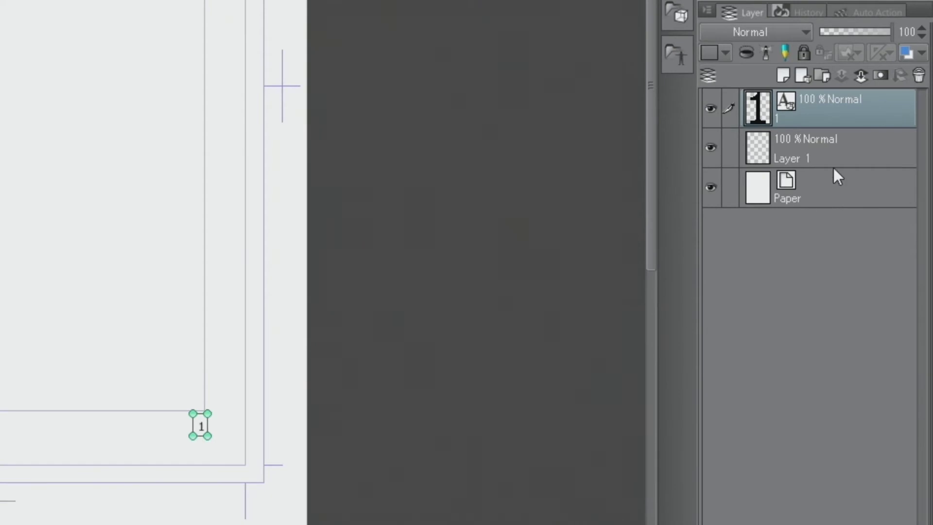
click(842, 159)
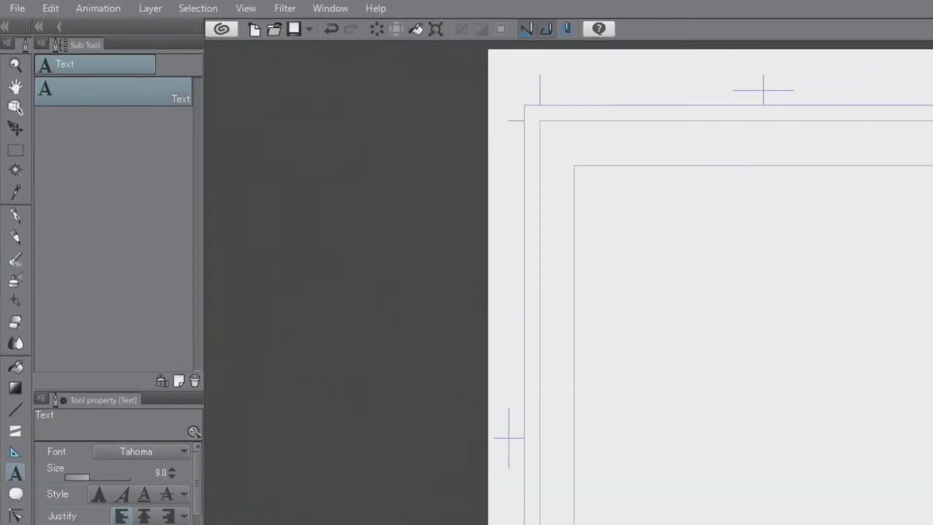
Preview a single-layer JPEG export of the page under the file name Comic01 and cancel the export.
click(19, 11)
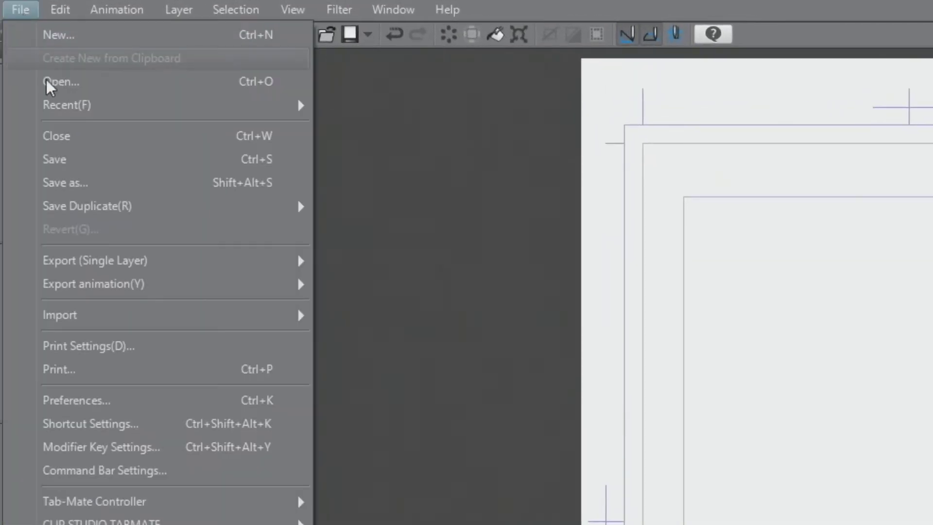
mouse_move(129, 263)
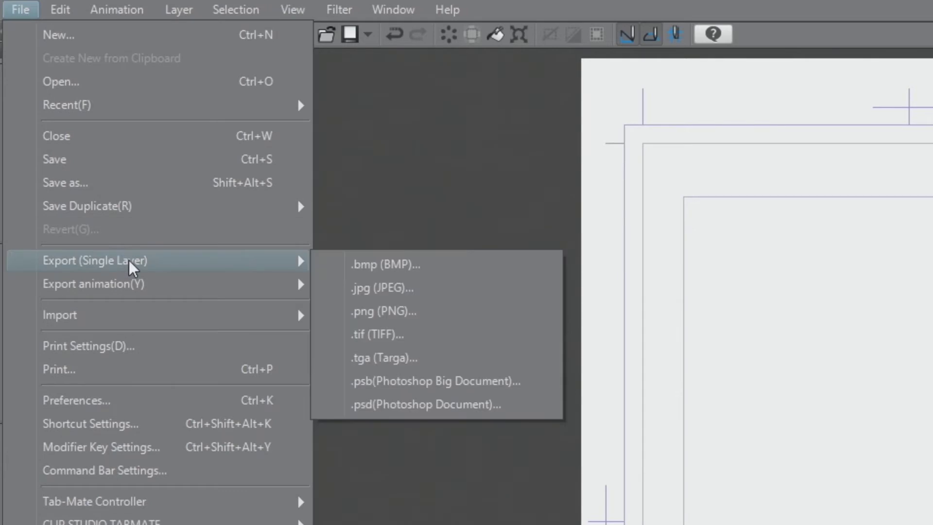
click(379, 289)
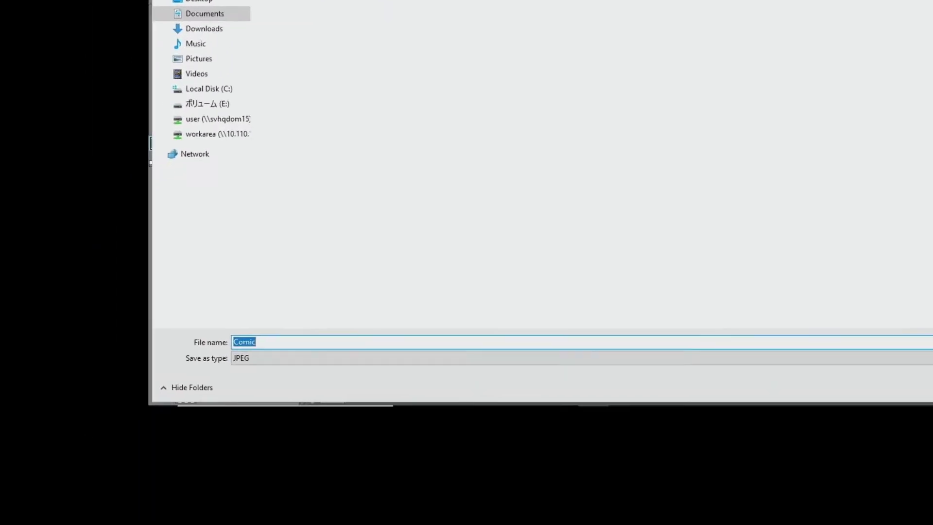
key(End)
text(01)
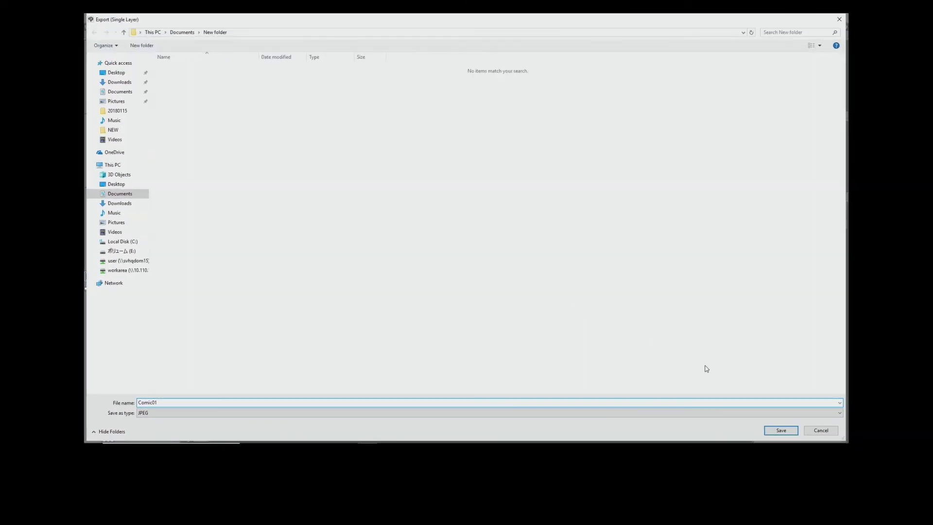
click(778, 429)
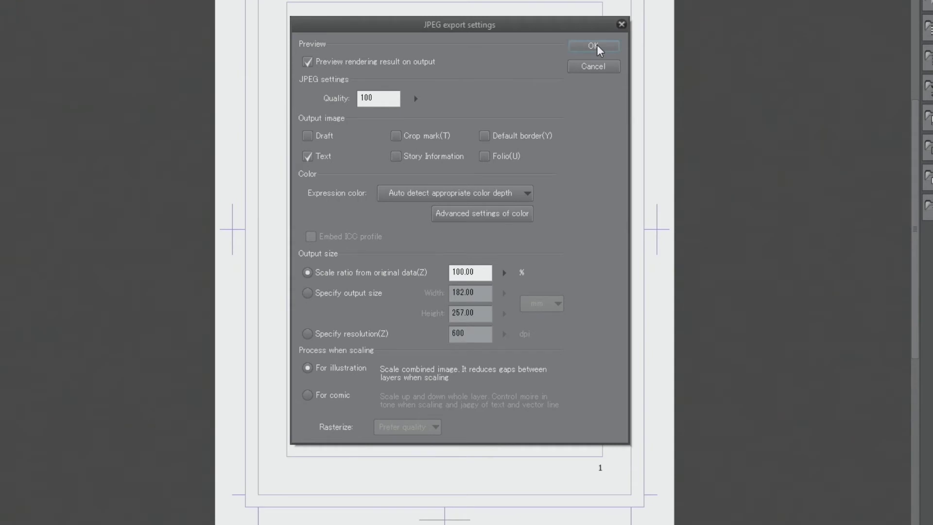
click(597, 46)
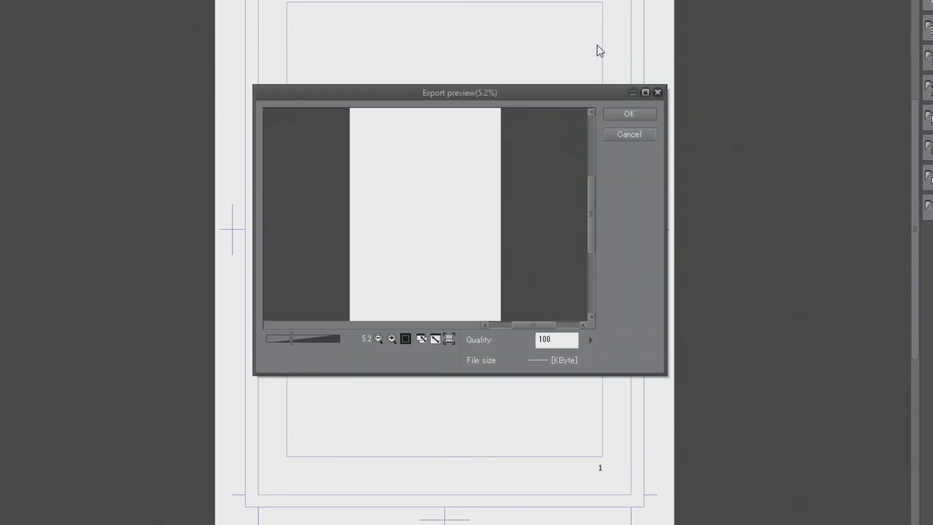
click(620, 136)
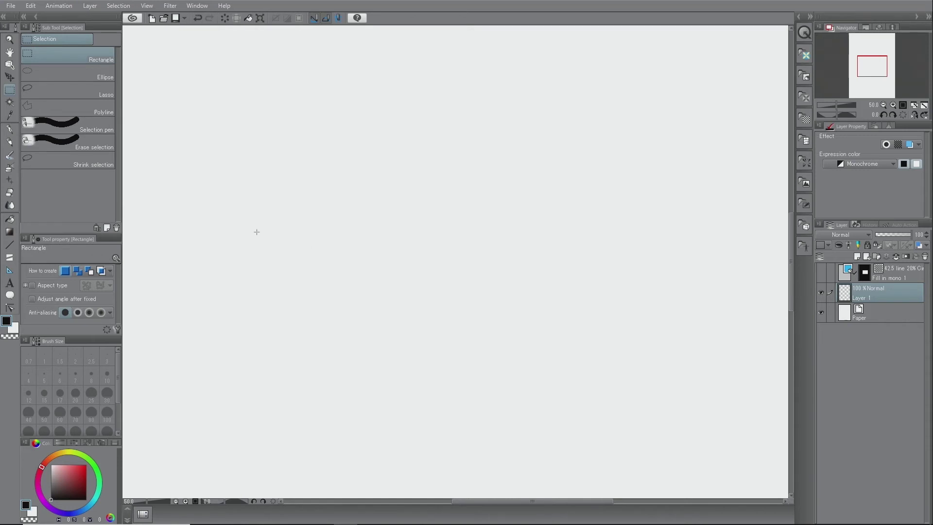
Fill a wide rectangular selection in the lower part of the canvas view with a 60.0-line, 20% density circle tone at 45 degrees.
drag(147, 201, 773, 487)
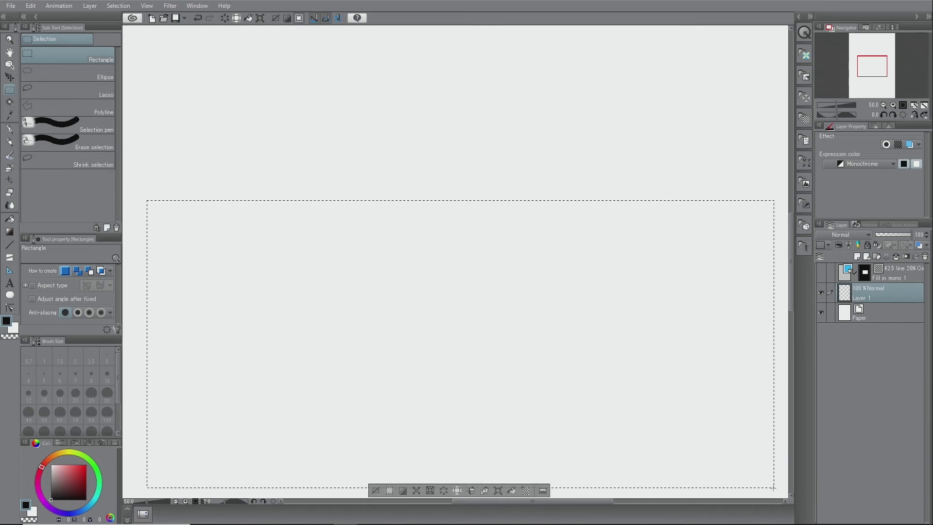
click(524, 492)
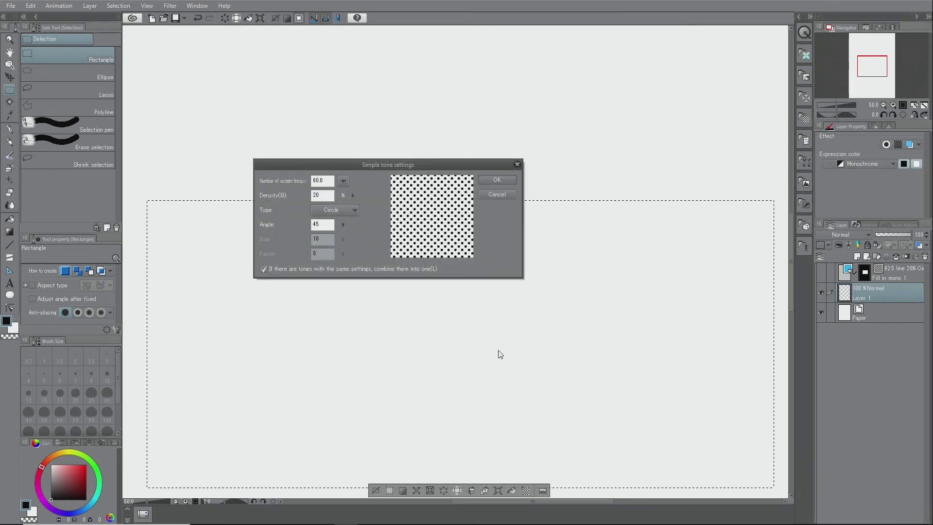
click(489, 180)
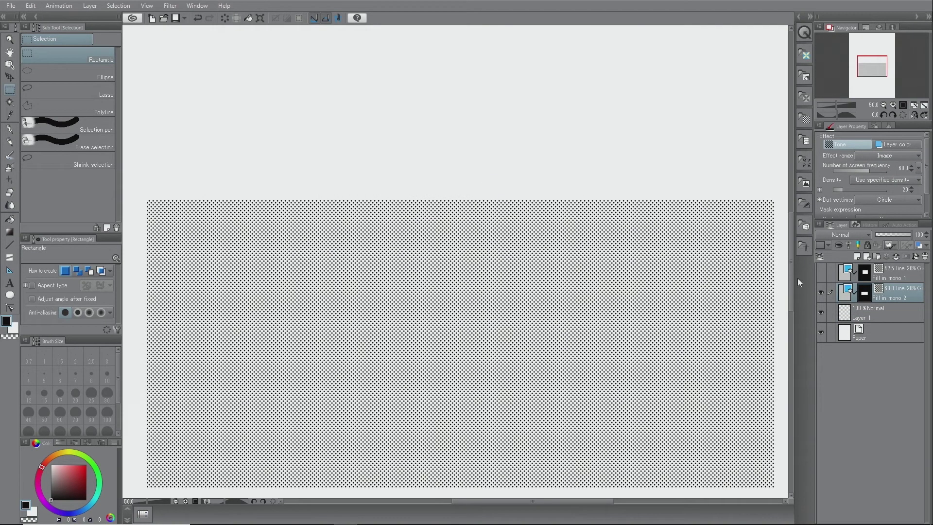
Show the 42.5-line tone layer alone, show the 60.0-line tone layer alone, and finish with both tone layers visible.
click(821, 292)
click(819, 274)
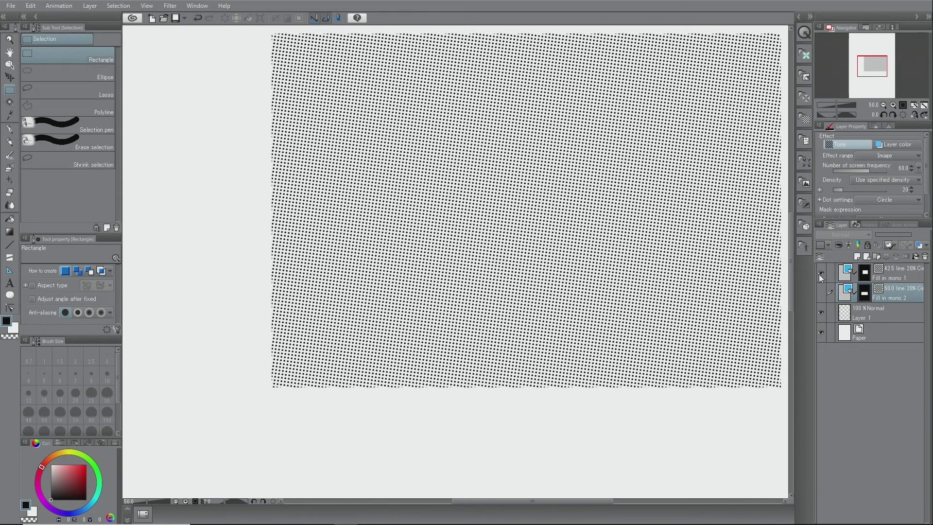
click(819, 273)
click(820, 292)
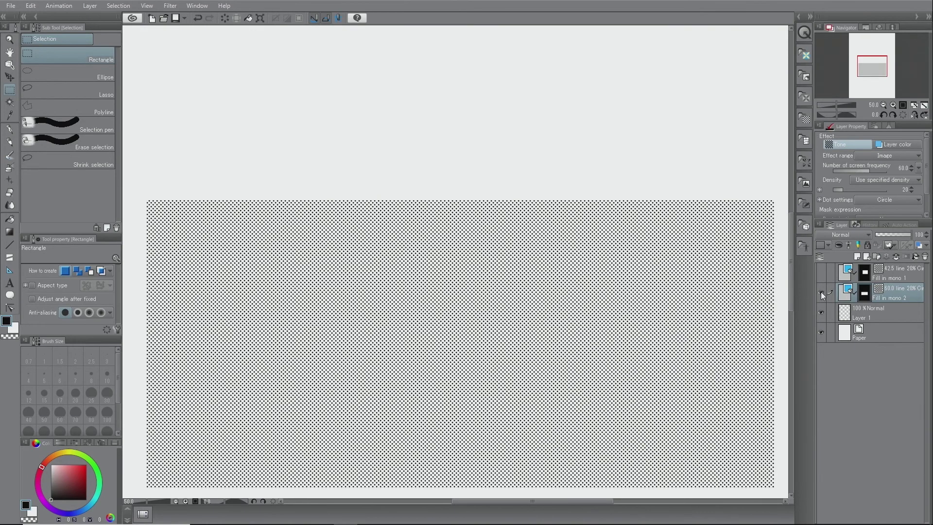
click(820, 275)
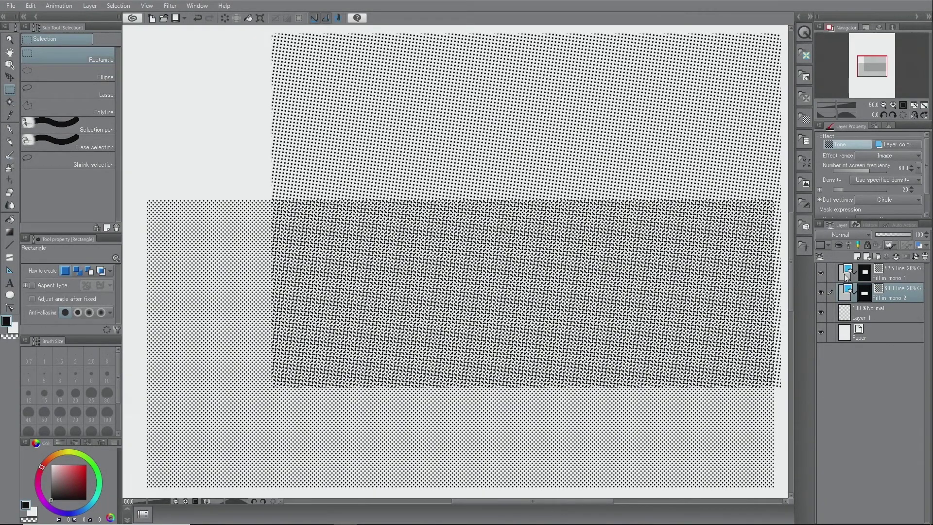
Set the Fill in mono 1 tone layer's screen frequency to 60.0 and its dot angle to 45.
click(897, 278)
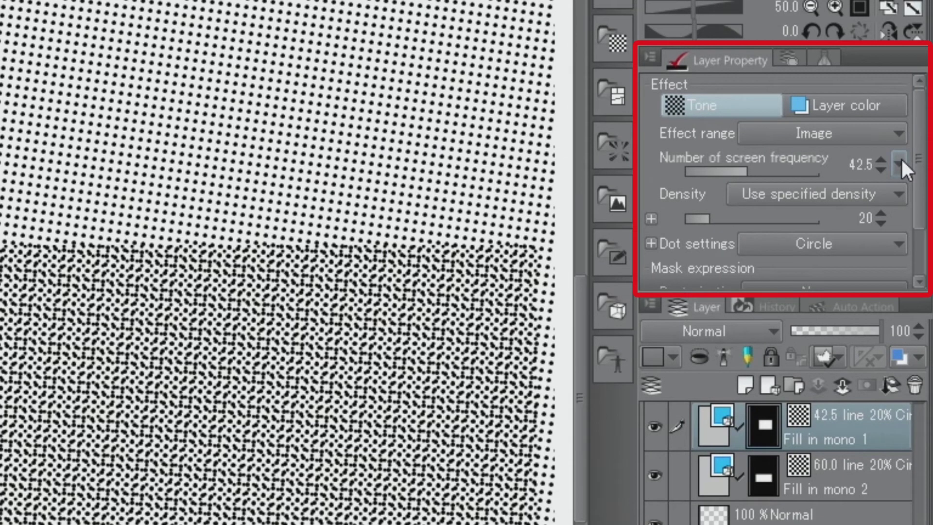
click(899, 164)
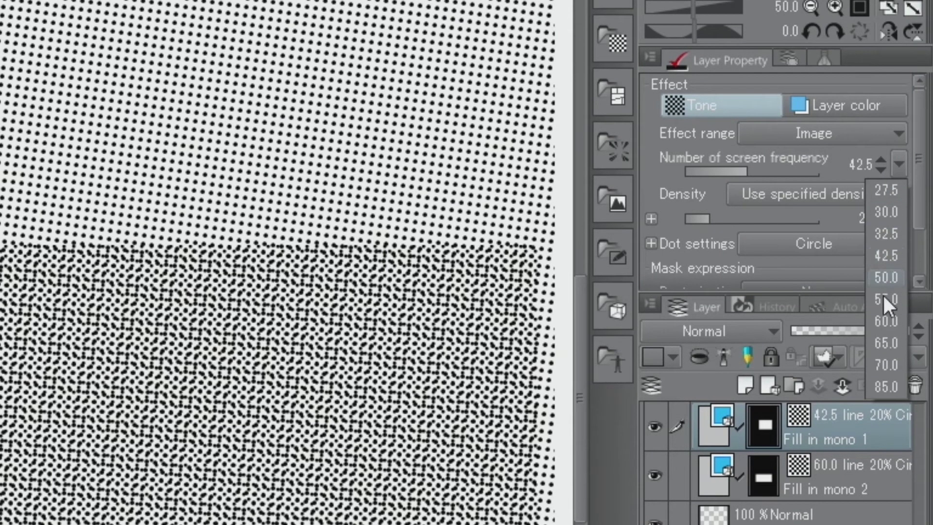
click(881, 323)
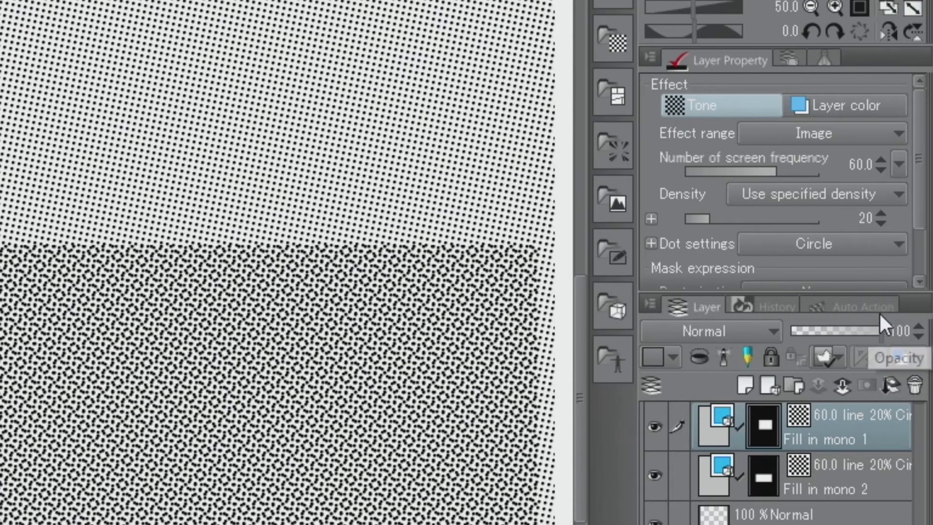
drag(918, 199, 917, 213)
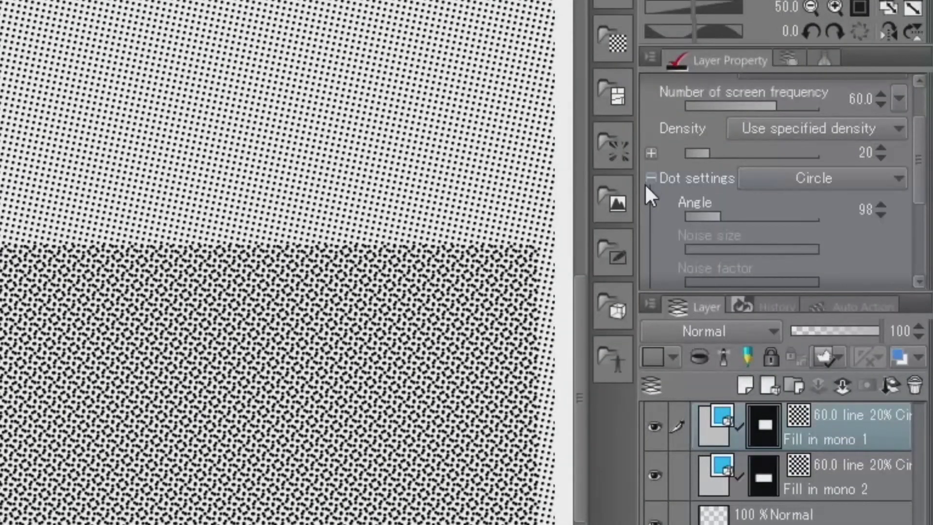
click(857, 212)
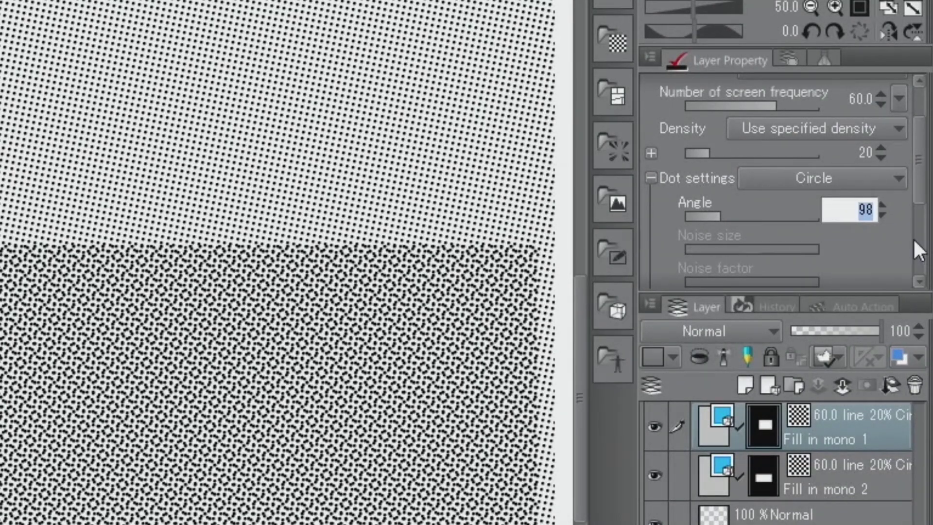
text(45)
key(Return)
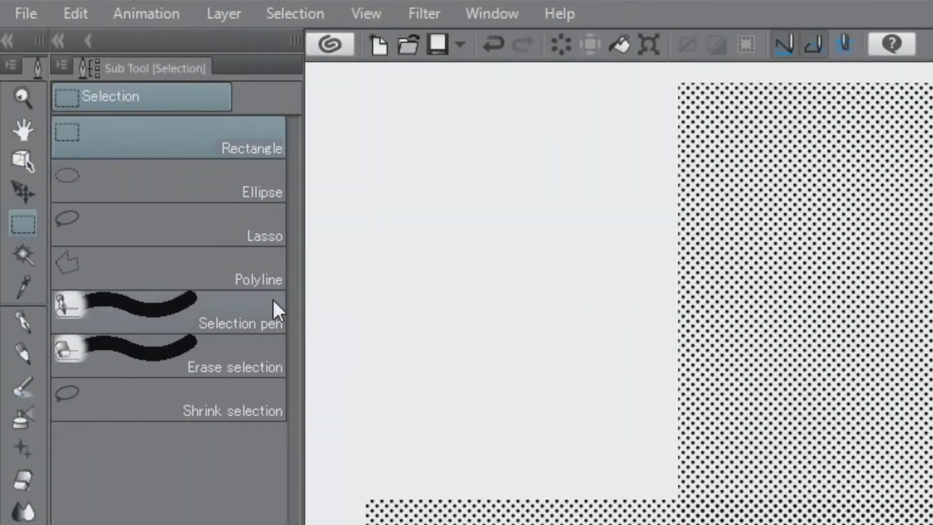
Shift the dots of the Fill in mono 1 tone slightly down and to the right with Move tone pattern.
click(22, 194)
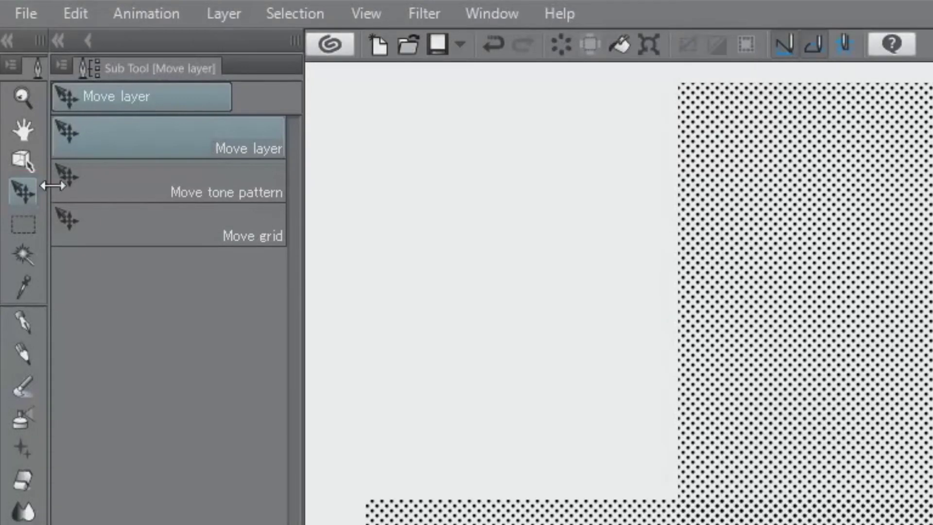
click(111, 190)
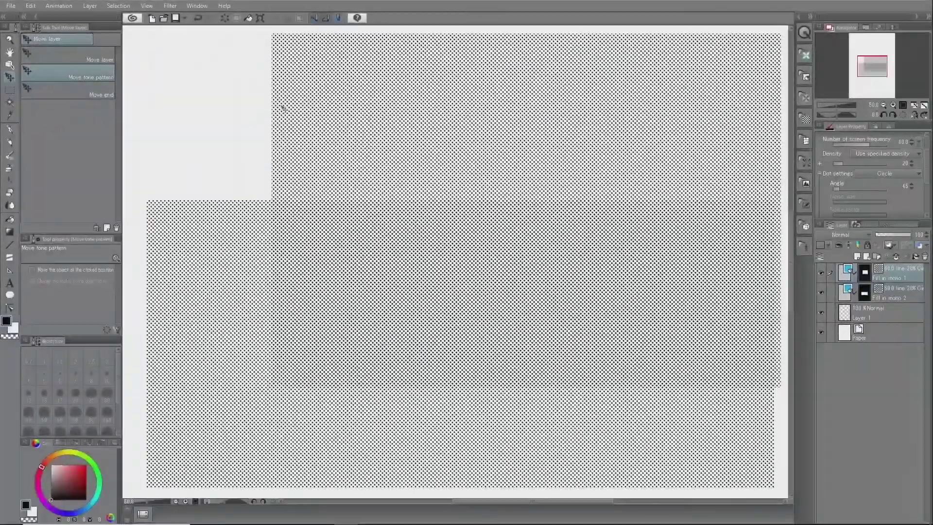
drag(282, 107, 289, 110)
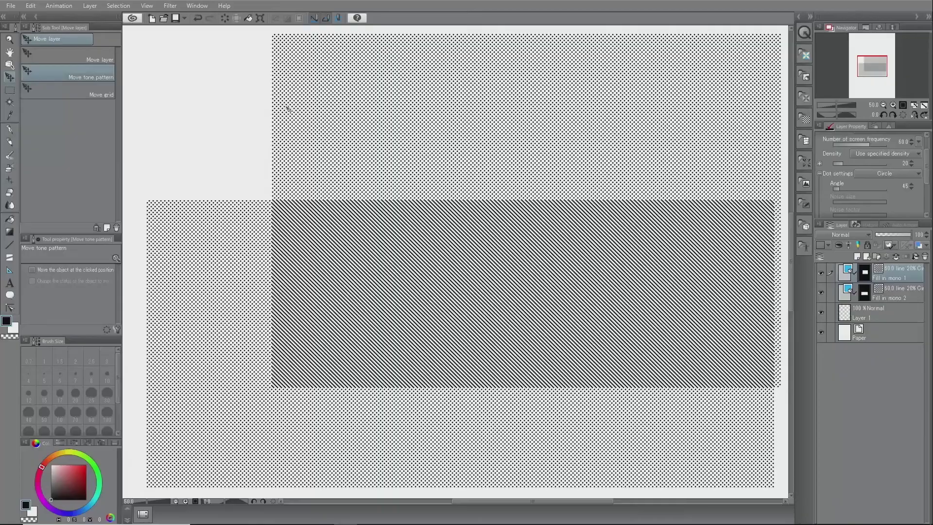